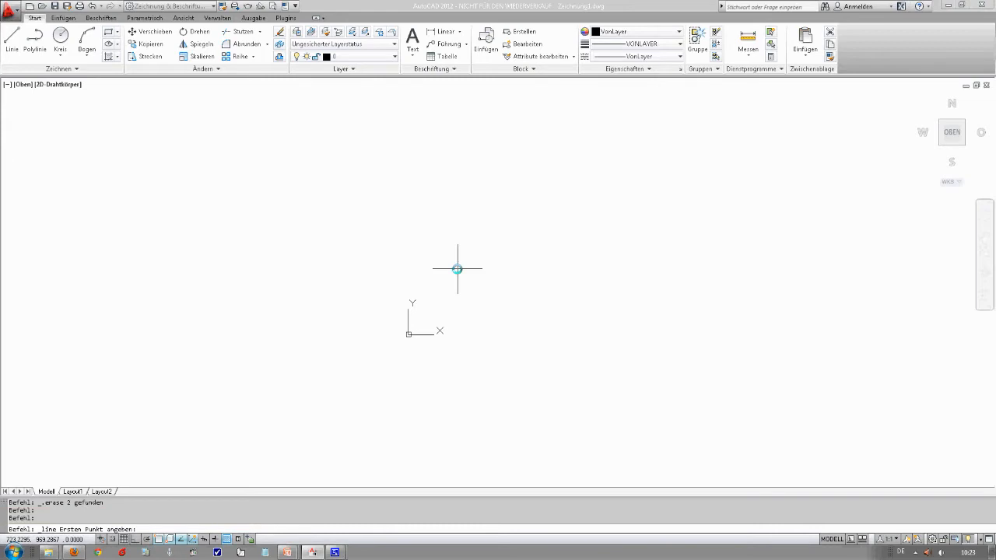
# Draw a single diagonal line between two freely picked points, rising toward the upper right beside the origin
pyautogui.click(320, 335)
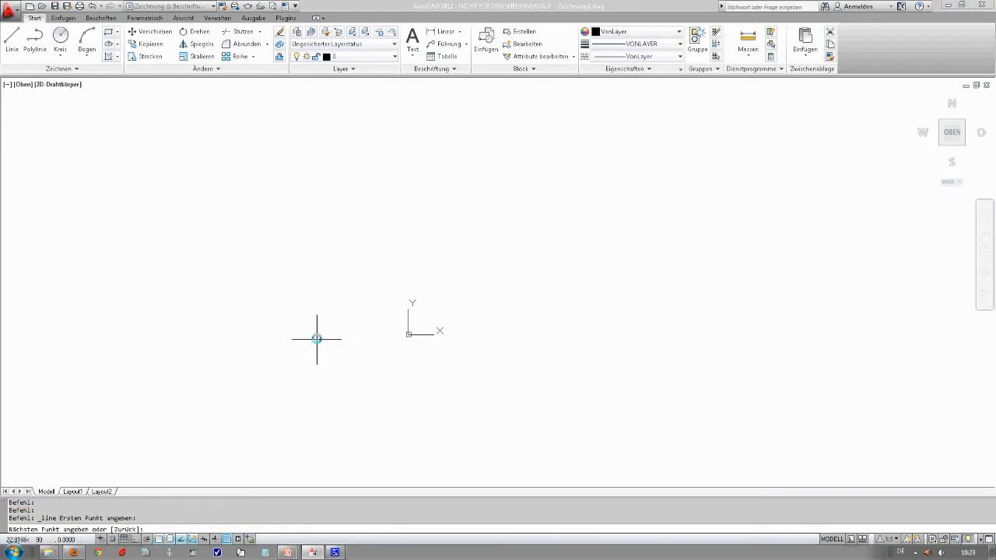
pyautogui.click(399, 252)
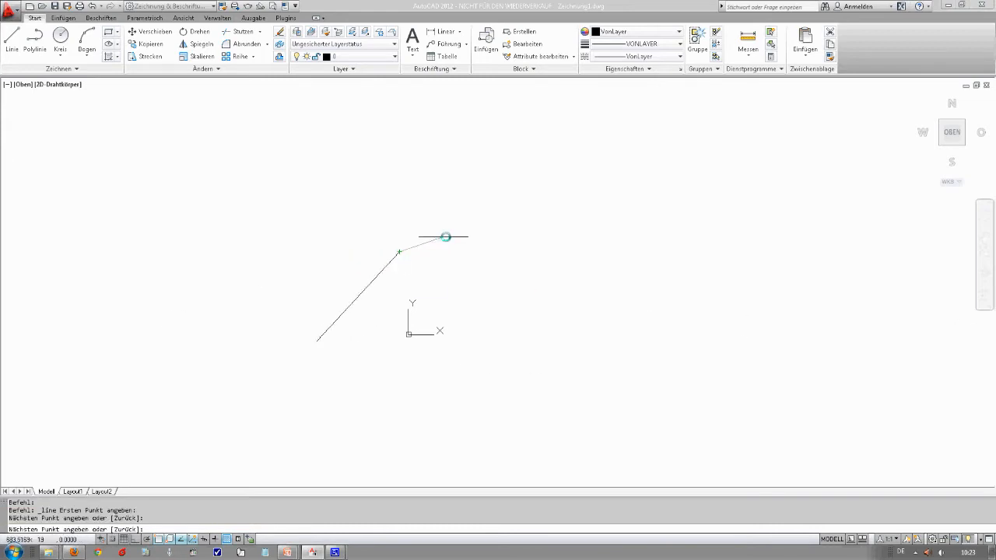
pyautogui.press('Escape')
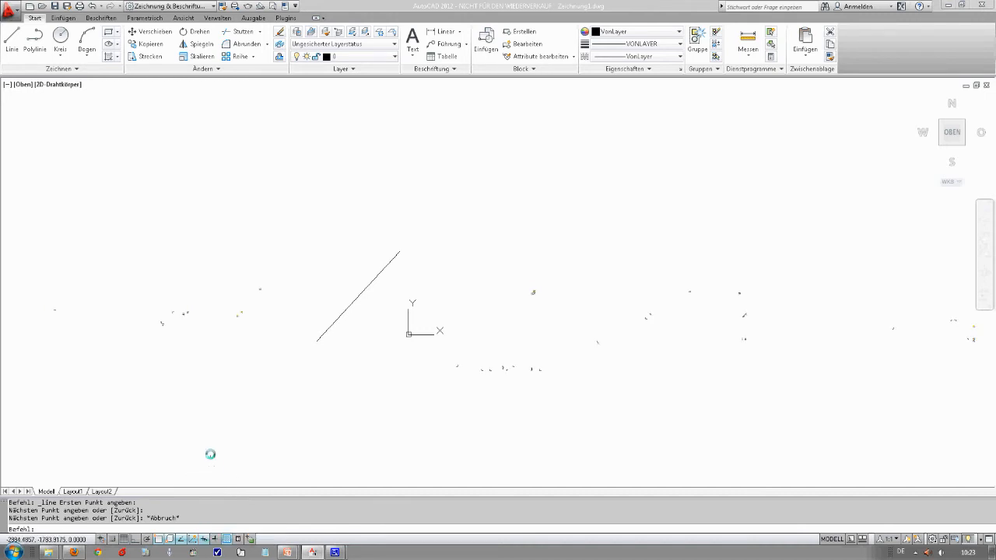
# Draw a line starting at the origin 0,0 with a length of 1500 at an angle of 50°
pyautogui.click(12, 39)
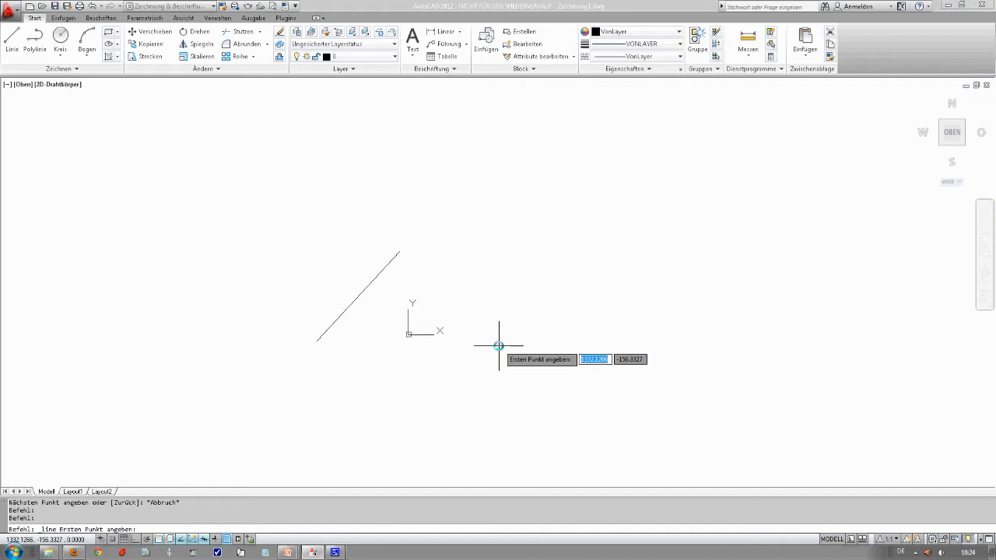
pyautogui.write('0')
pyautogui.press('Tab')
pyautogui.write('0')
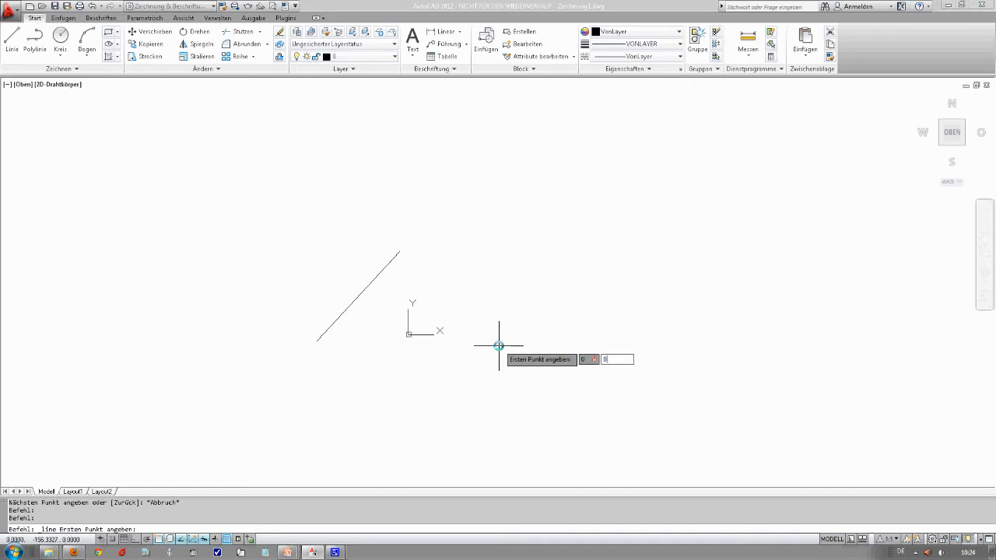
pyautogui.press('Return')
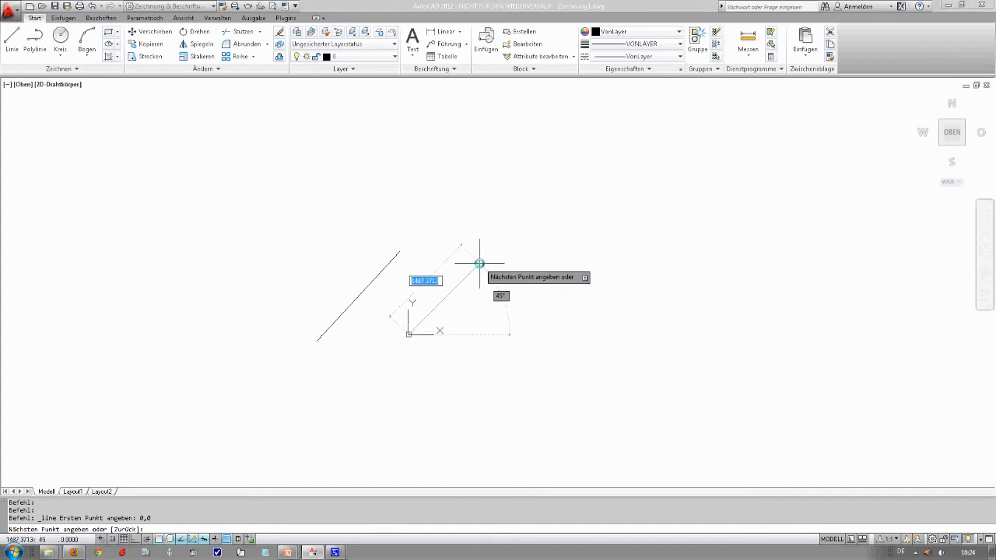
pyautogui.write('1500')
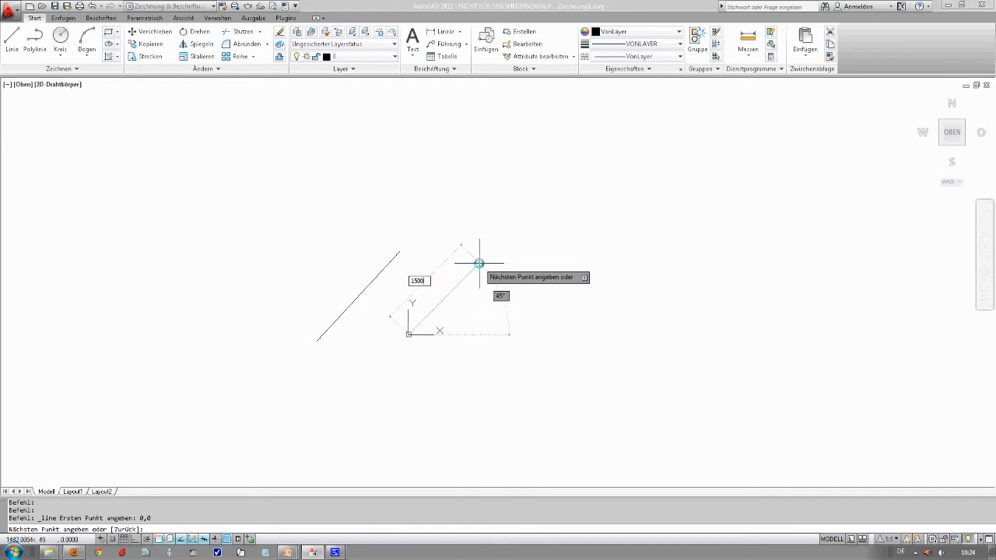
pyautogui.press('Tab')
pyautogui.write('50')
pyautogui.press('Return')
pyautogui.press('Escape')
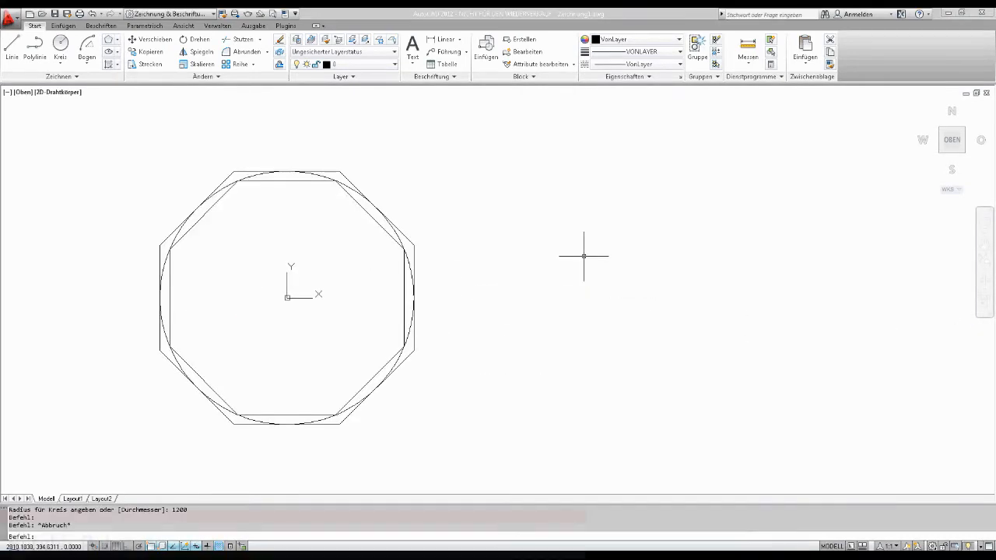
# Draw a six-sided polygon beside the octagons, using the Umkreis option with a freely picked centre and radius
pyautogui.click(110, 40)
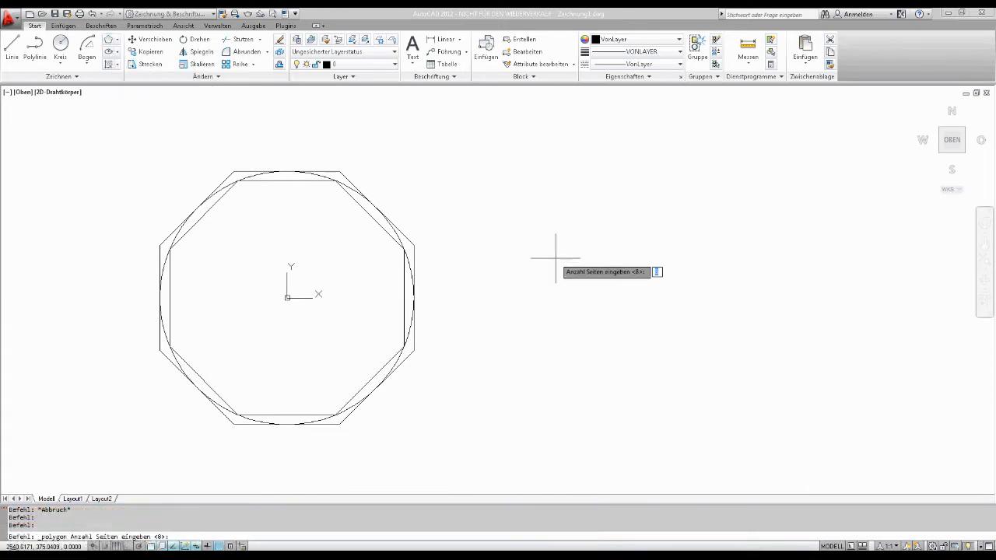
pyautogui.write('6')
pyautogui.press('Return')
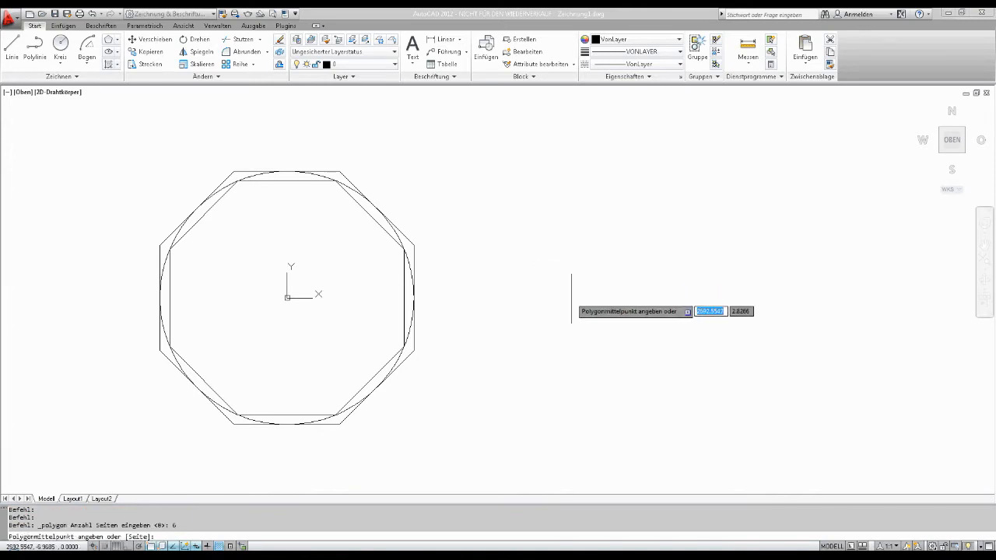
pyautogui.click(574, 341)
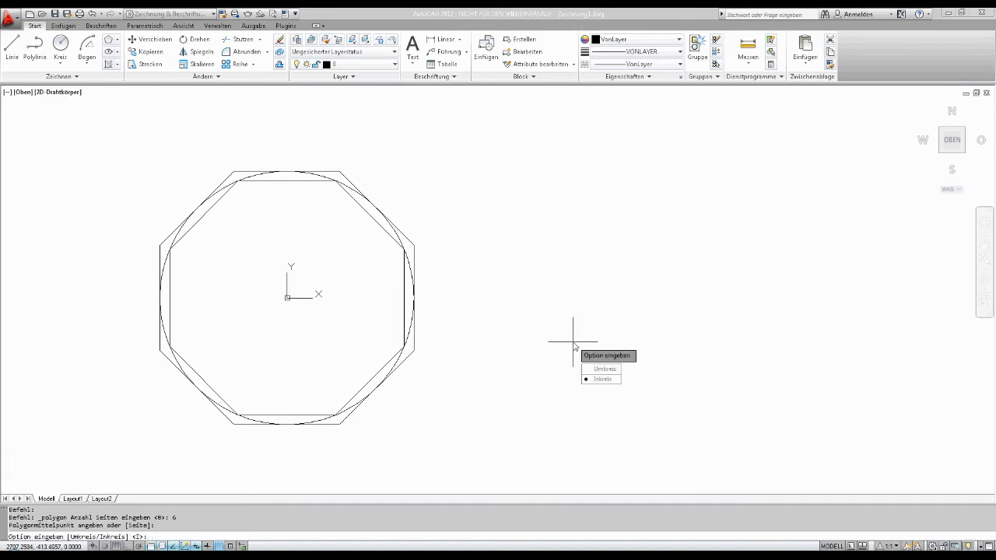
pyautogui.press('Down')
pyautogui.press('Return')
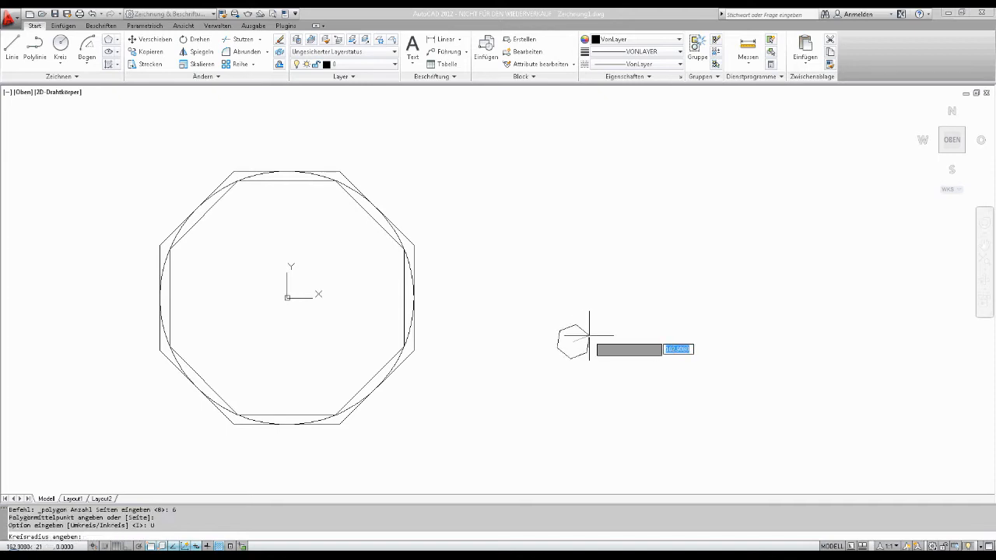
pyautogui.click(665, 288)
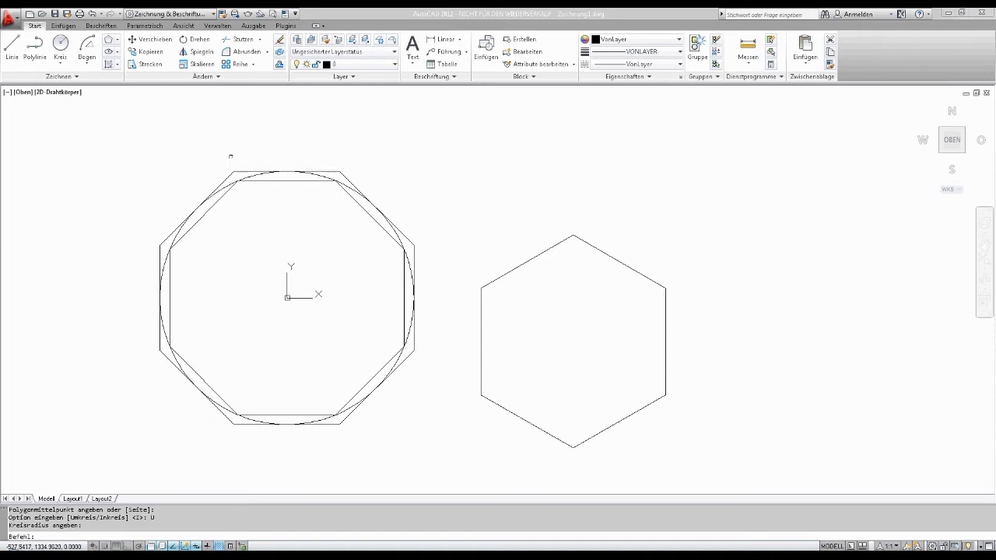
# Highlight the outer and inner octagons in turn to compare how each one relates to the circle
pyautogui.click(243, 169)
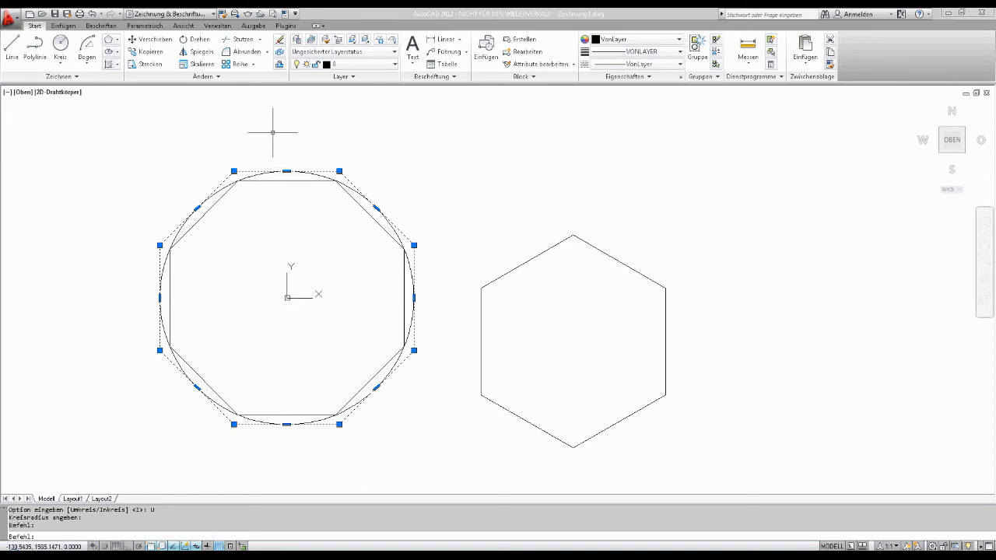
pyautogui.press('Escape')
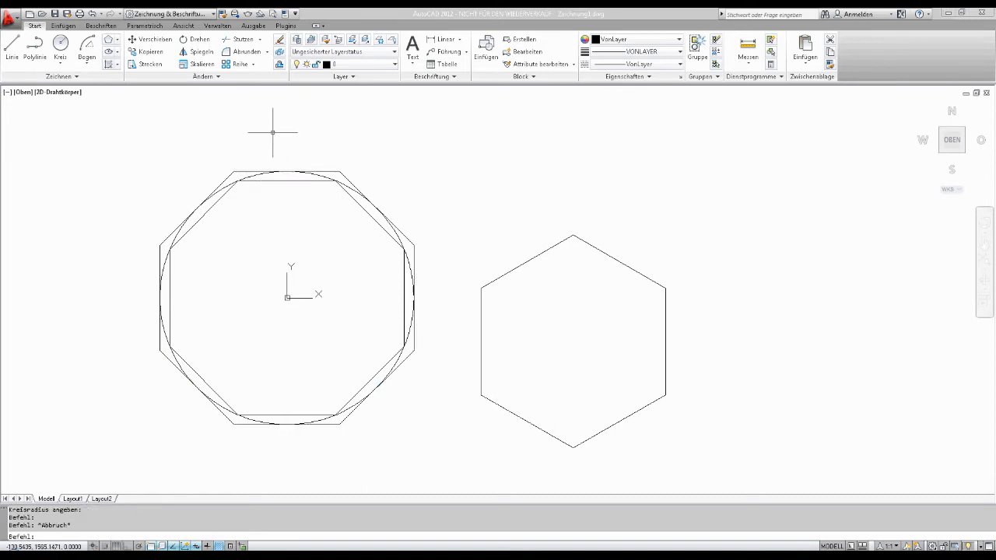
pyautogui.click(271, 179)
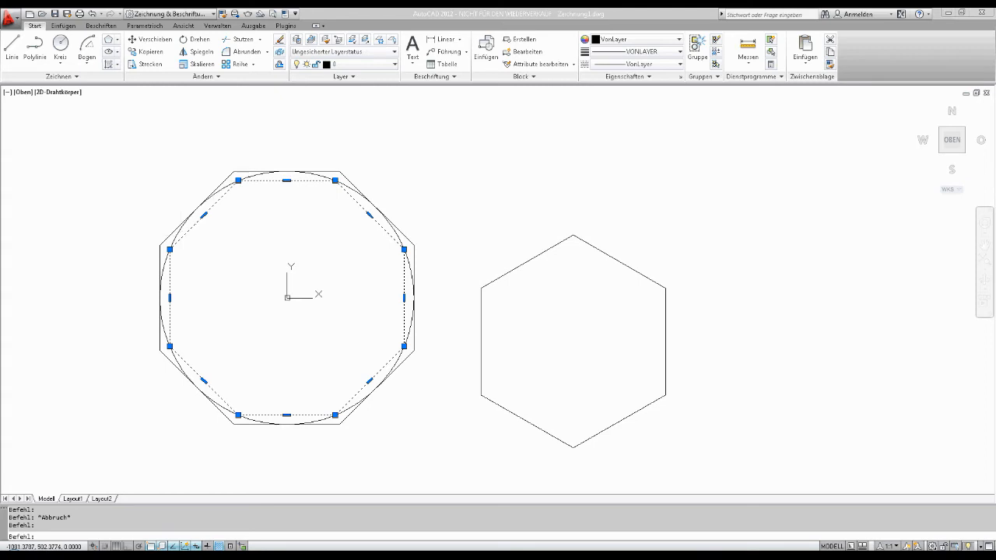
pyautogui.press('Escape')
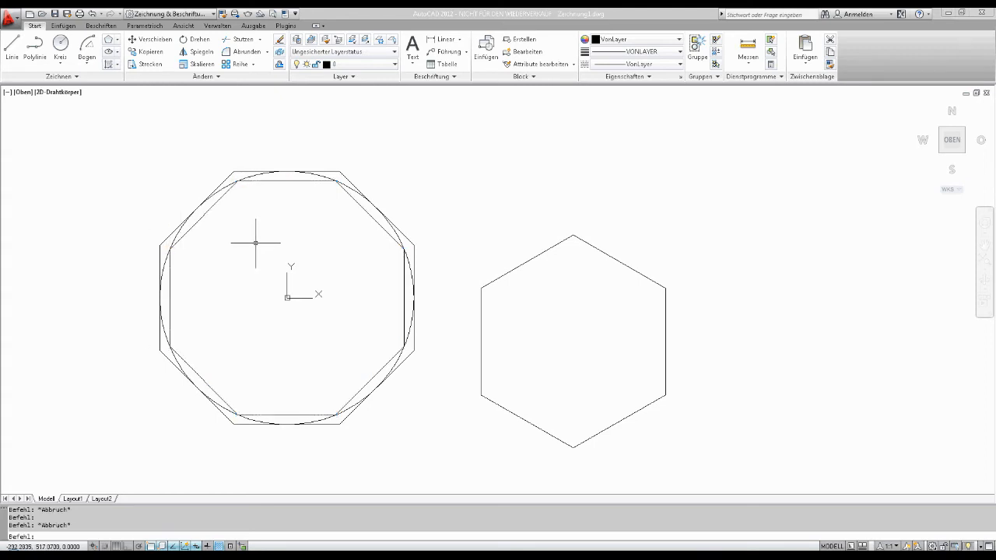
pyautogui.click(248, 171)
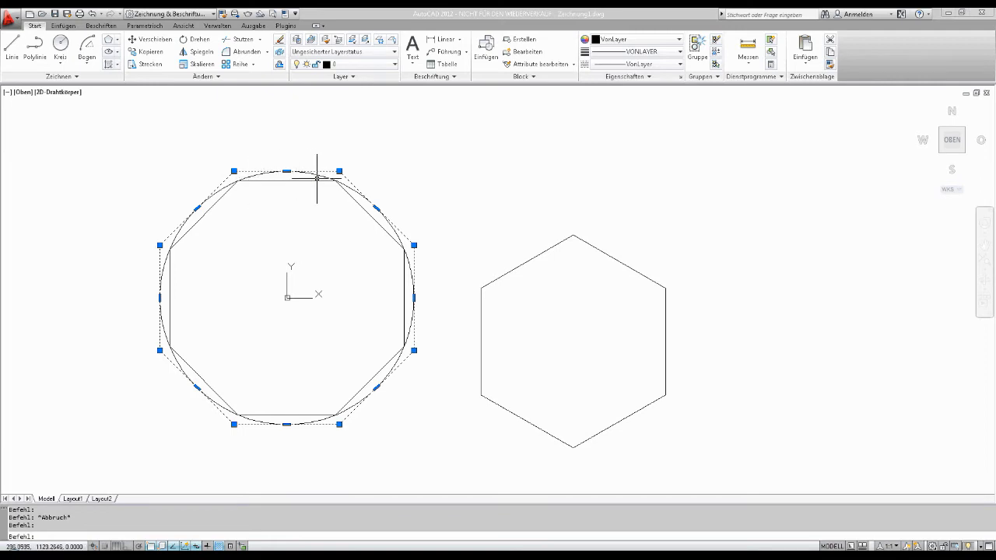
pyautogui.press('Escape')
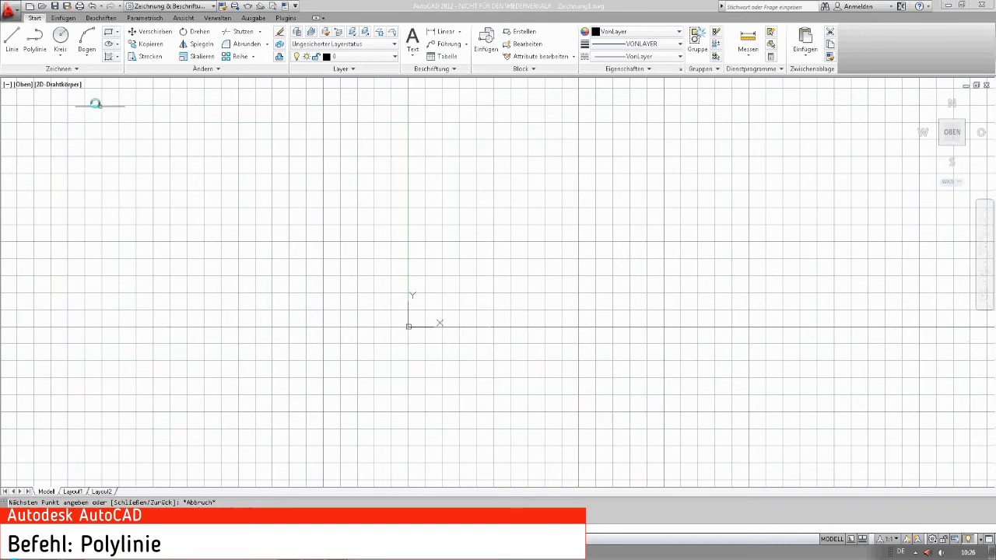
# Draw a five-sided polyline through freely picked points beside the origin and close it with the Schließen option
pyautogui.click(34, 40)
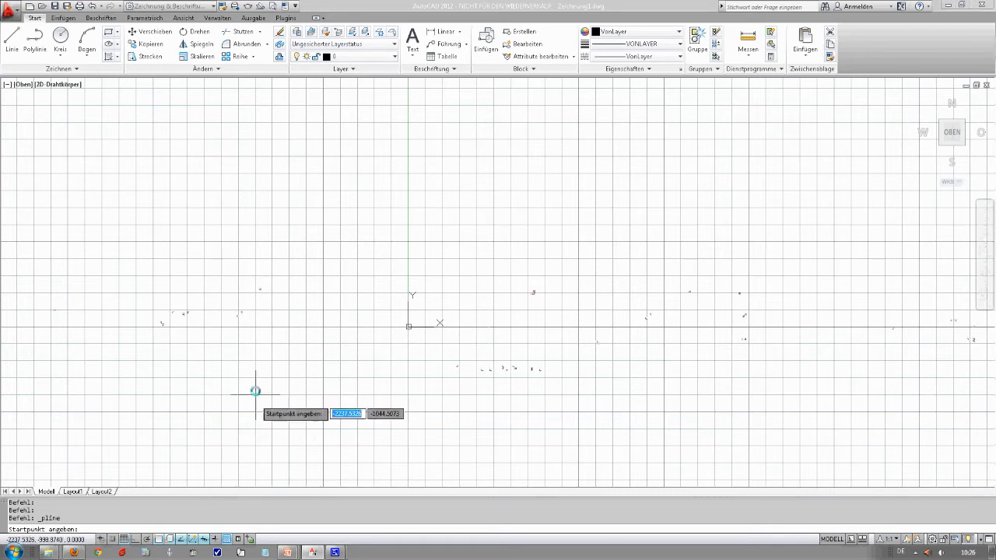
pyautogui.click(248, 316)
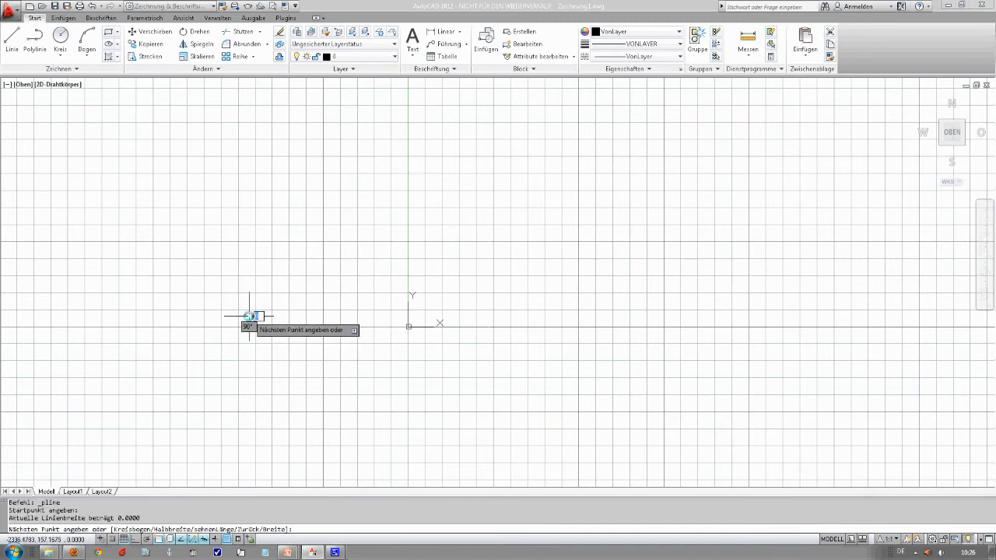
pyautogui.click(197, 273)
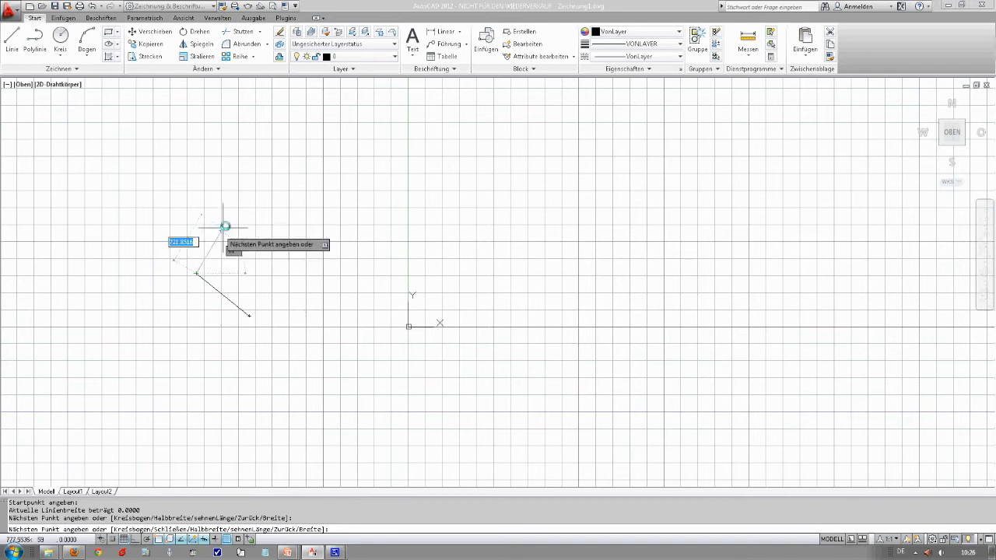
pyautogui.click(237, 223)
pyautogui.click(339, 207)
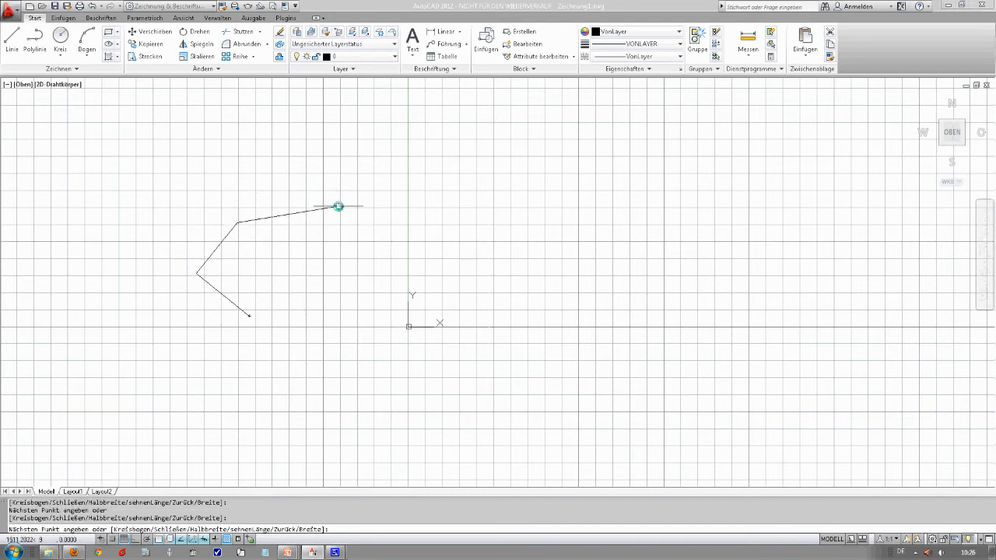
pyautogui.click(348, 274)
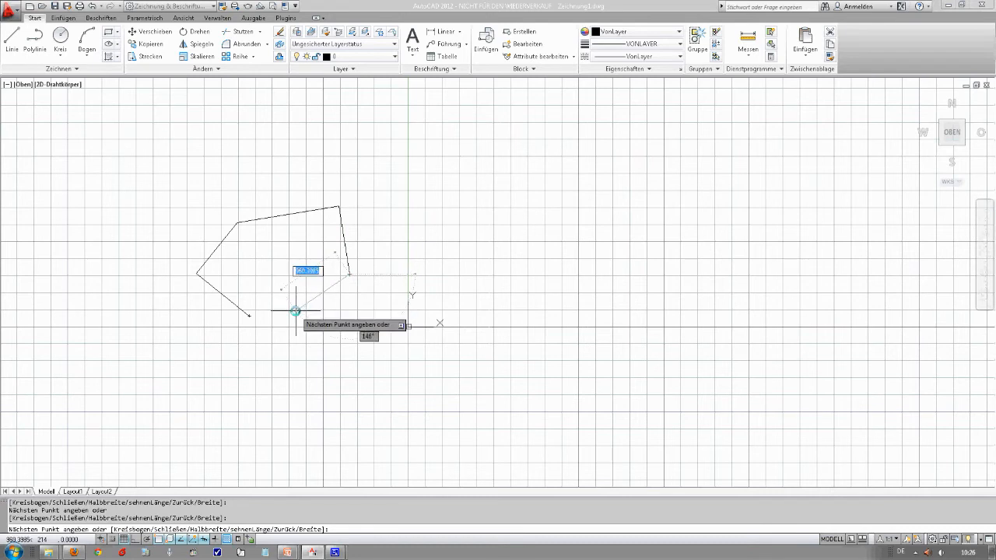
pyautogui.write('s')
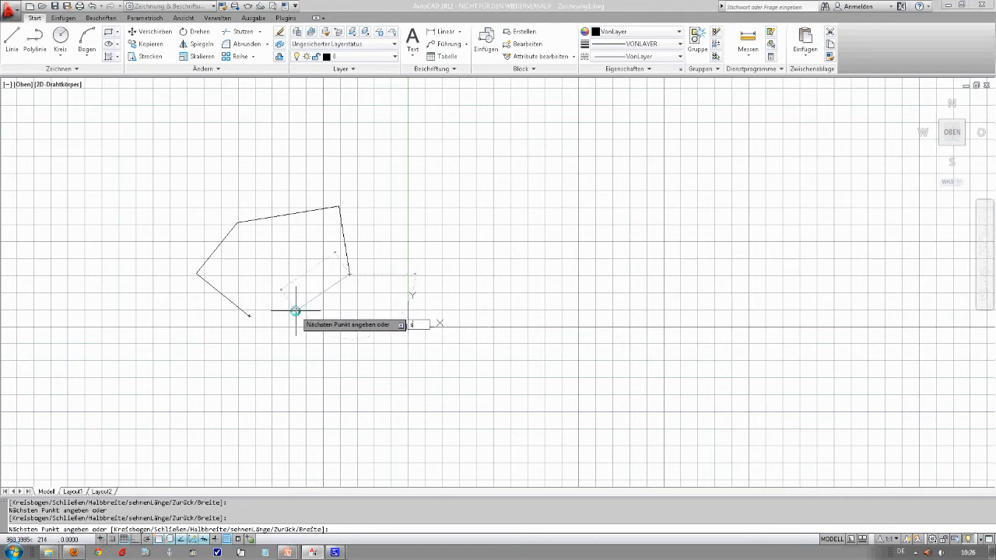
pyautogui.press('Return')
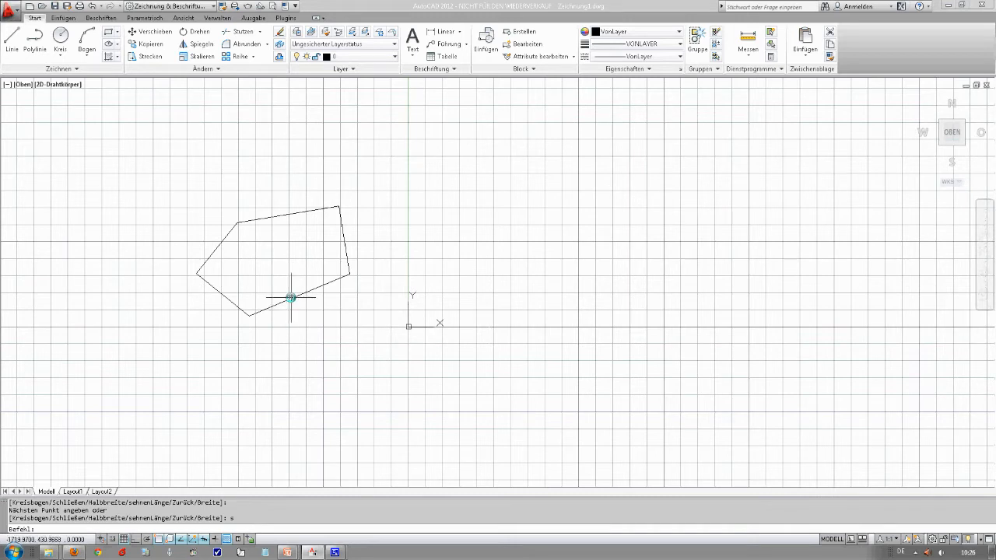
pyautogui.click(292, 299)
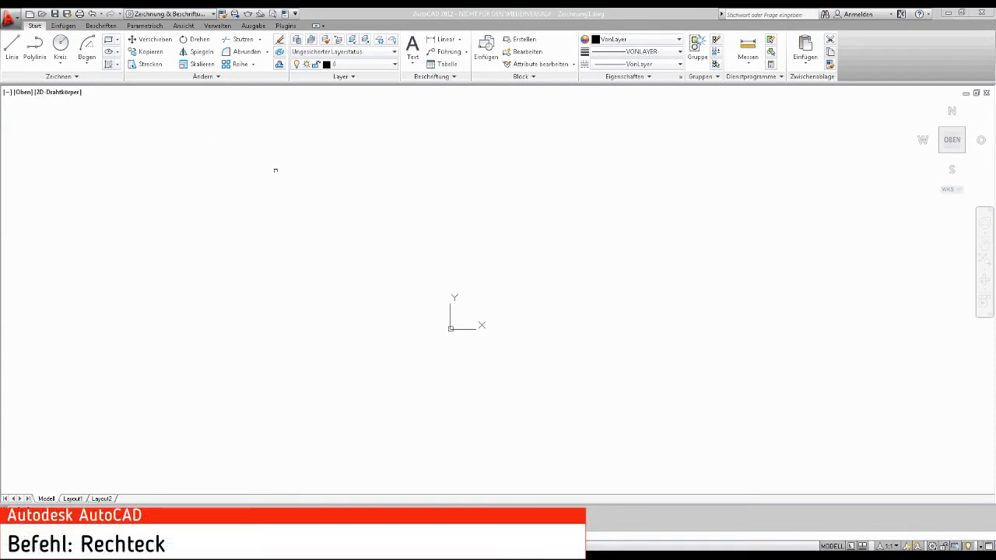
# Draw a rectangle with its first corner at 0,0 and the opposite corner at 500 and 200
pyautogui.click(108, 41)
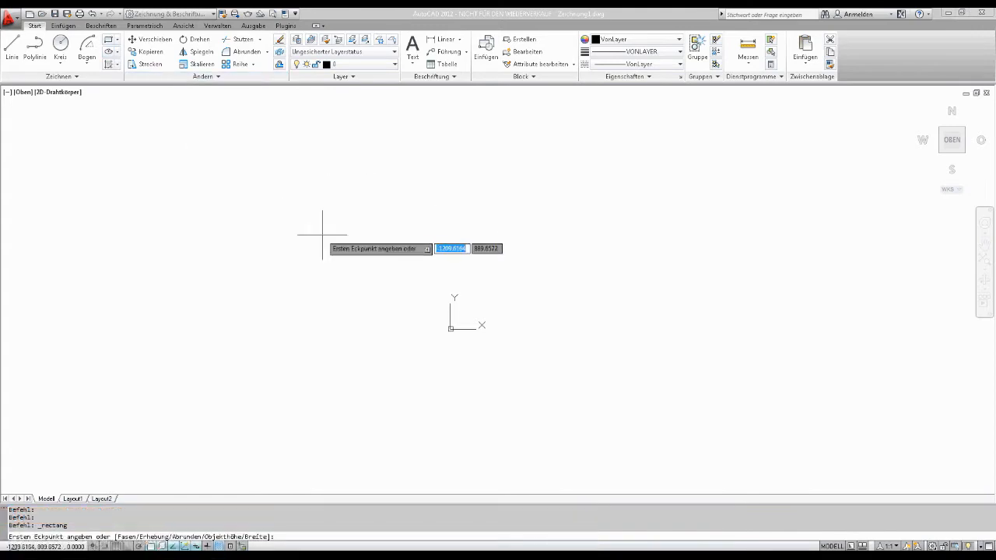
pyautogui.write('0,0')
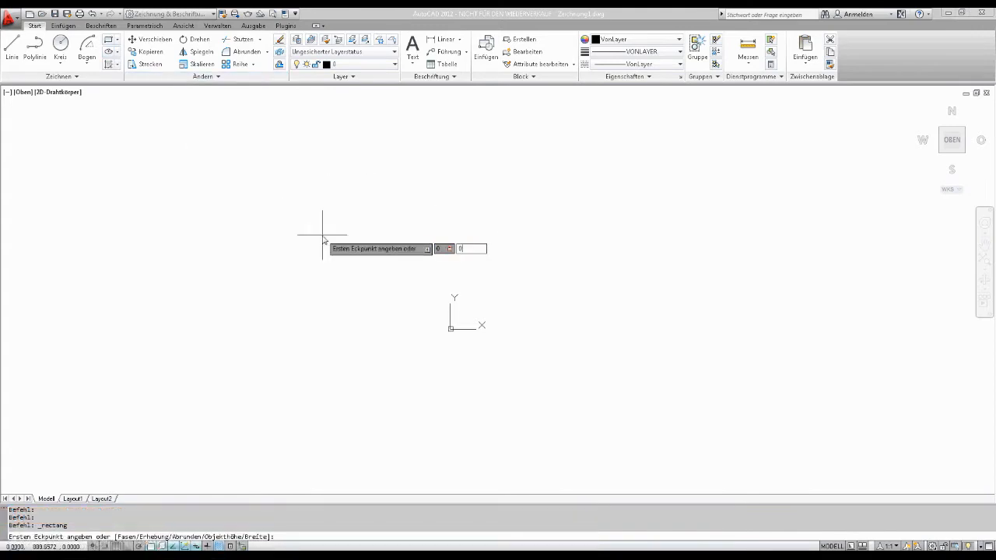
pyautogui.press('Return')
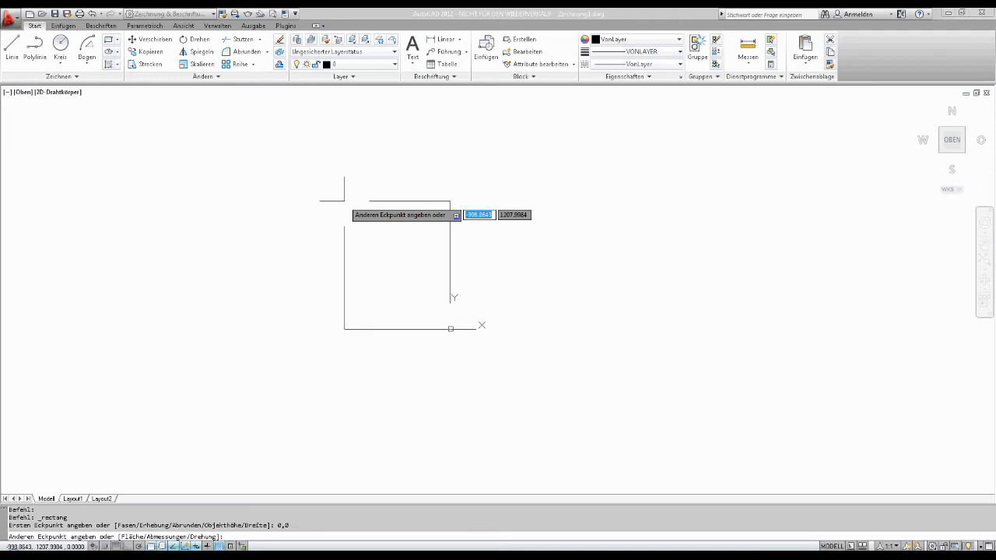
pyautogui.write('500')
pyautogui.press('Tab')
pyautogui.write('200')
pyautogui.press('Return')
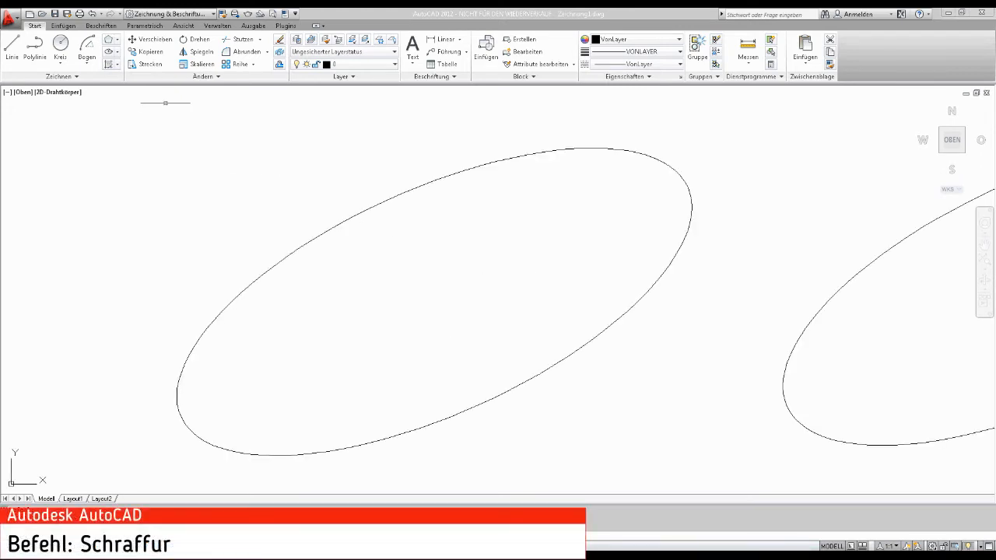
# Hatch the fully visible ellipse with the ANSI32 pattern by picking a point inside it
pyautogui.click(107, 65)
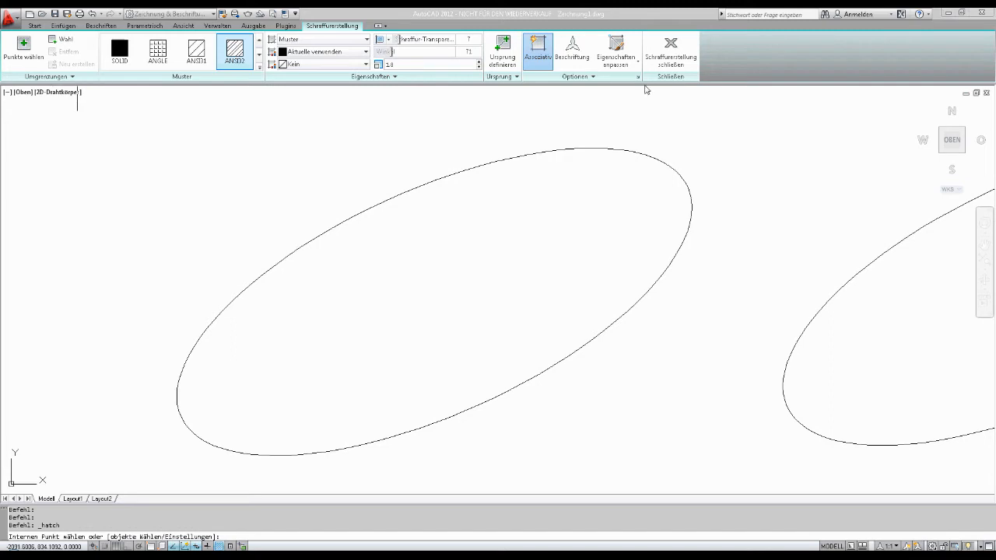
pyautogui.click(74, 79)
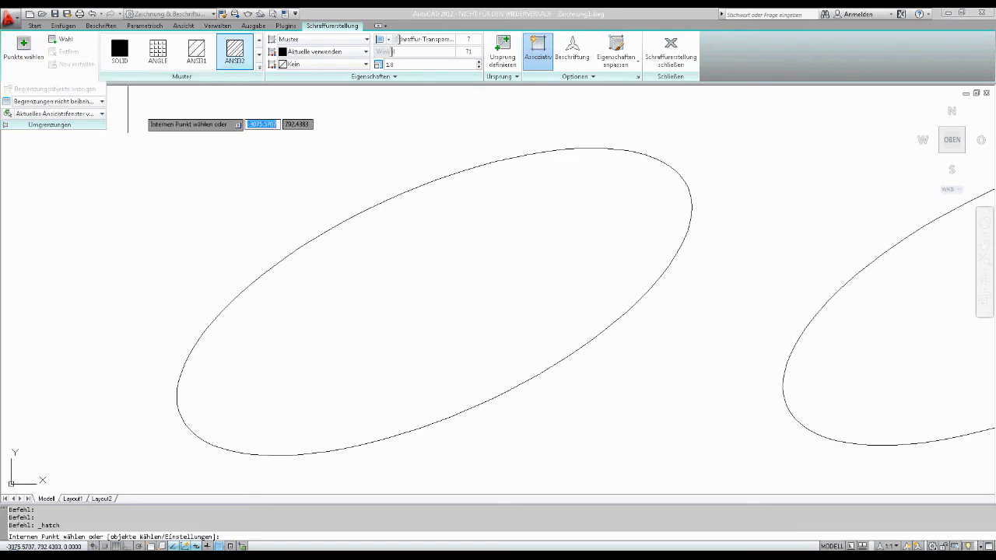
pyautogui.click(30, 49)
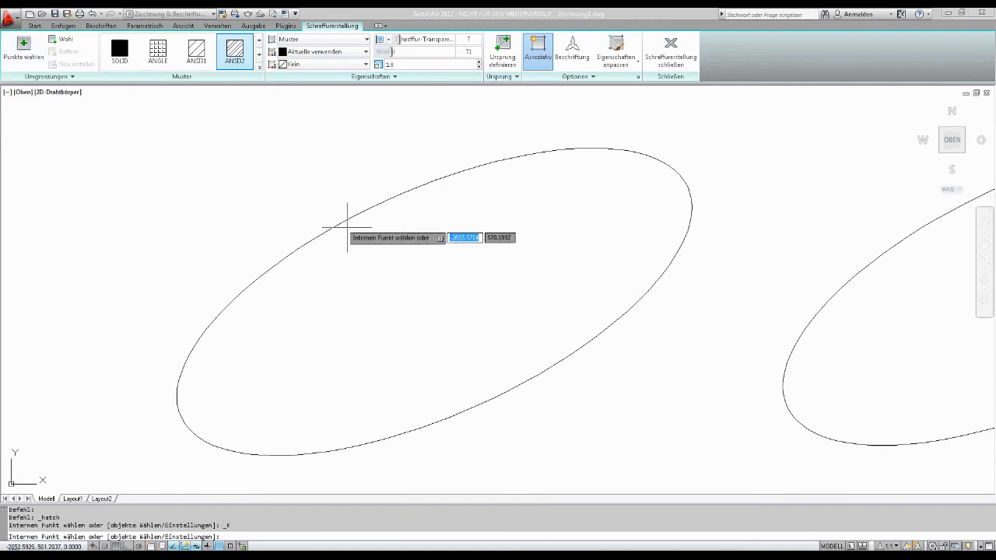
pyautogui.click(397, 264)
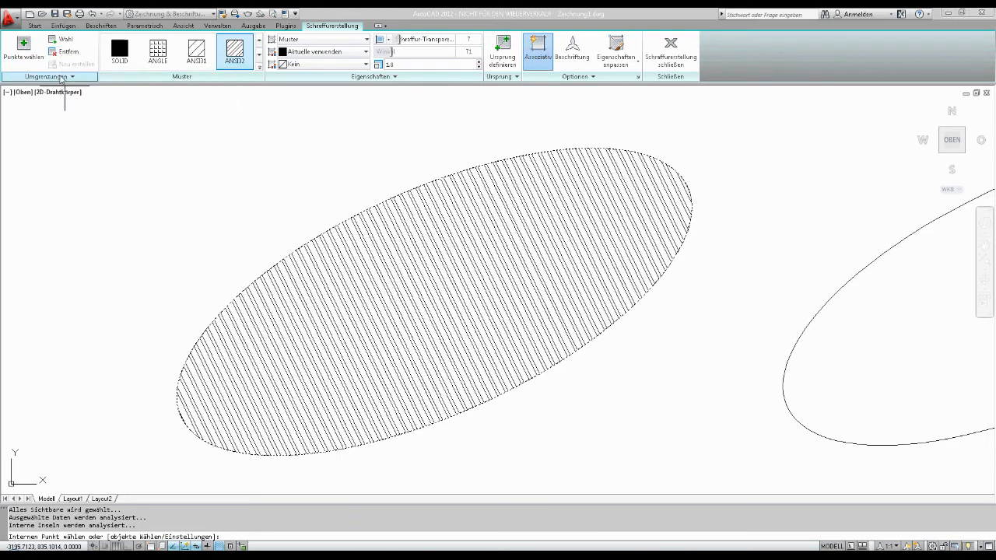
# Try the SOLID and ANSI37 patterns on the ellipse's hatch
pyautogui.click(62, 78)
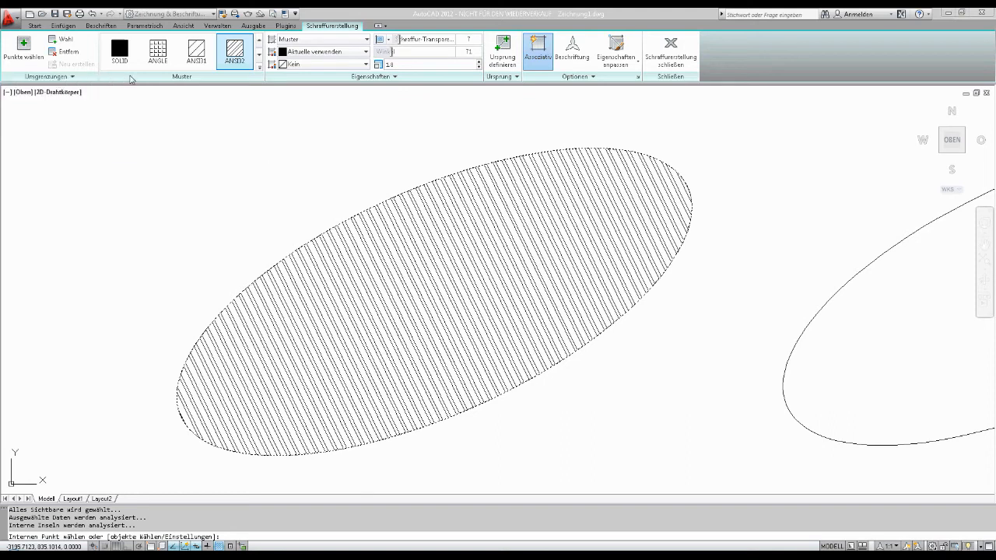
pyautogui.click(121, 54)
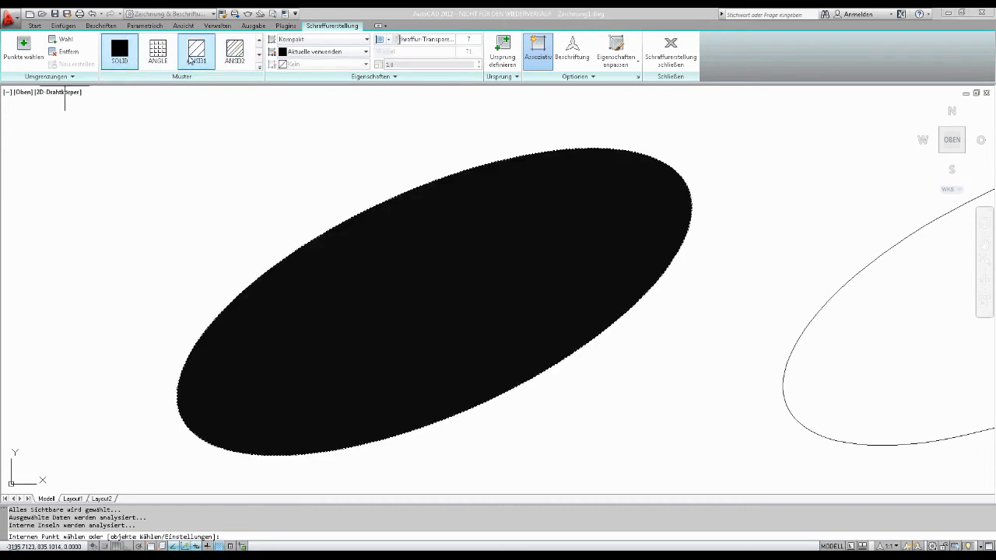
pyautogui.click(260, 55)
pyautogui.click(259, 55)
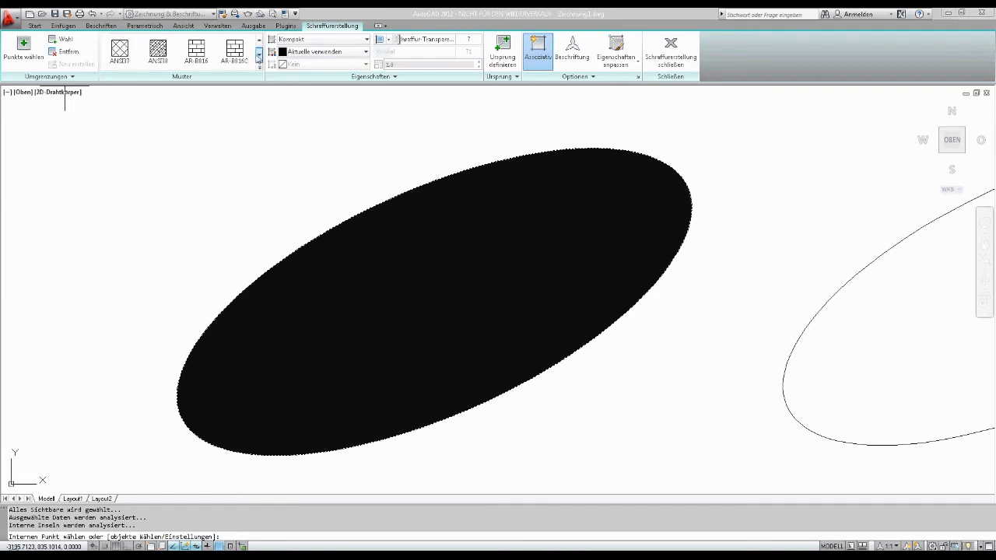
pyautogui.click(123, 54)
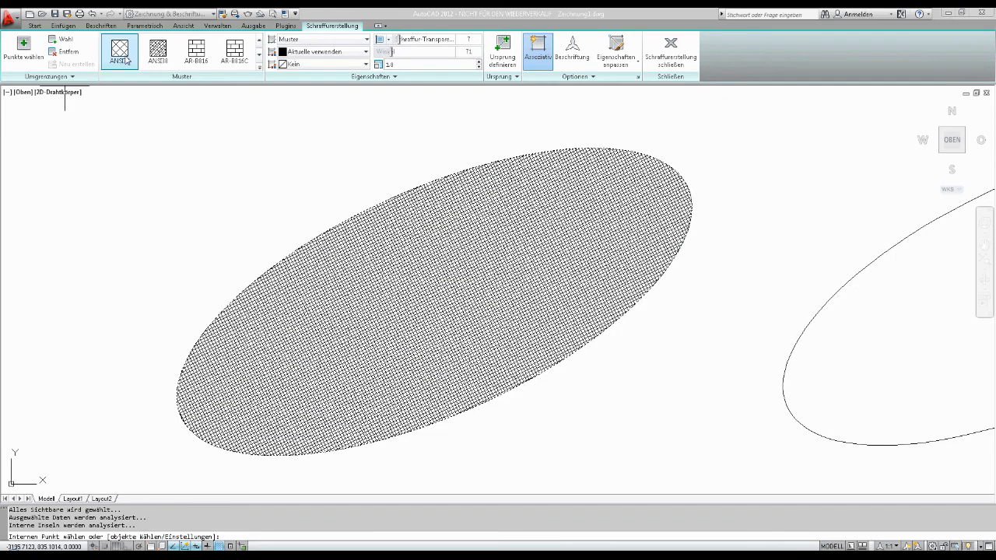
# Change the ellipse's hatch pattern to ANSI31 and give it a yellow (Gelb) background colour
pyautogui.click(260, 56)
pyautogui.click(259, 56)
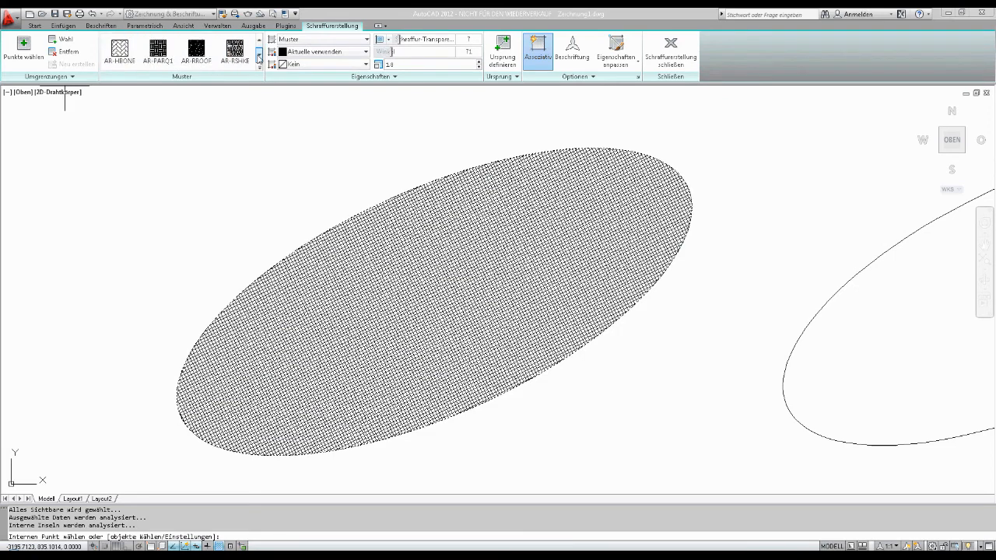
pyautogui.click(259, 45)
pyautogui.click(260, 44)
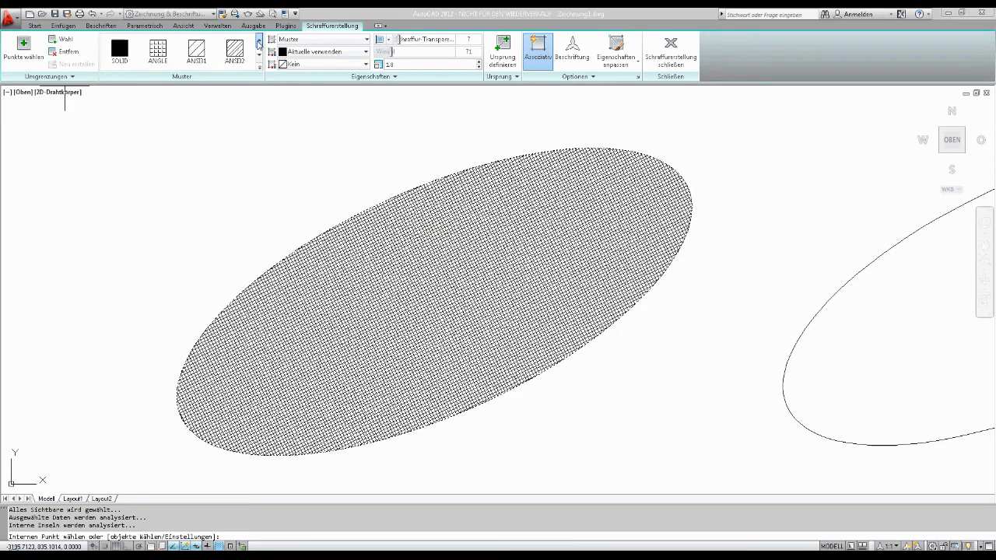
pyautogui.click(200, 53)
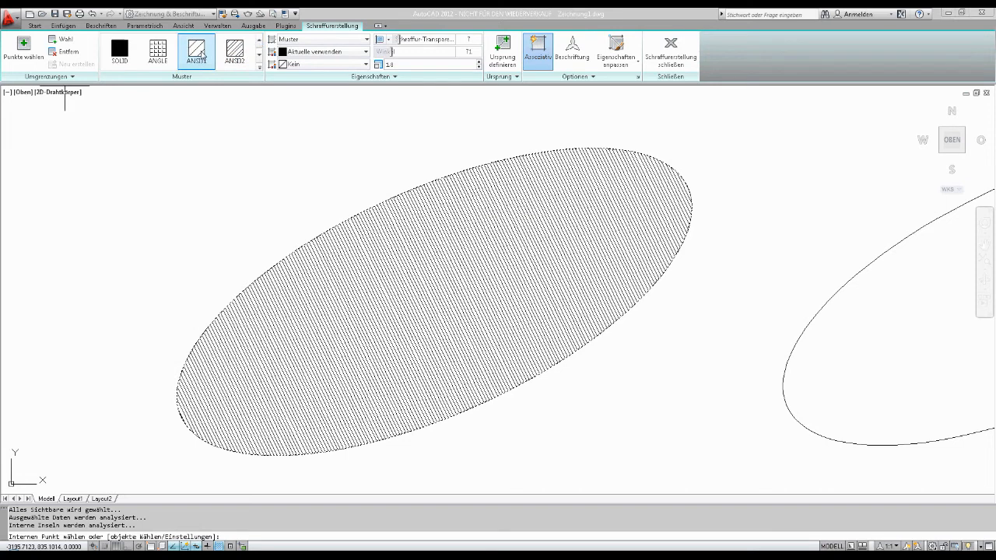
pyautogui.click(315, 67)
pyautogui.click(303, 107)
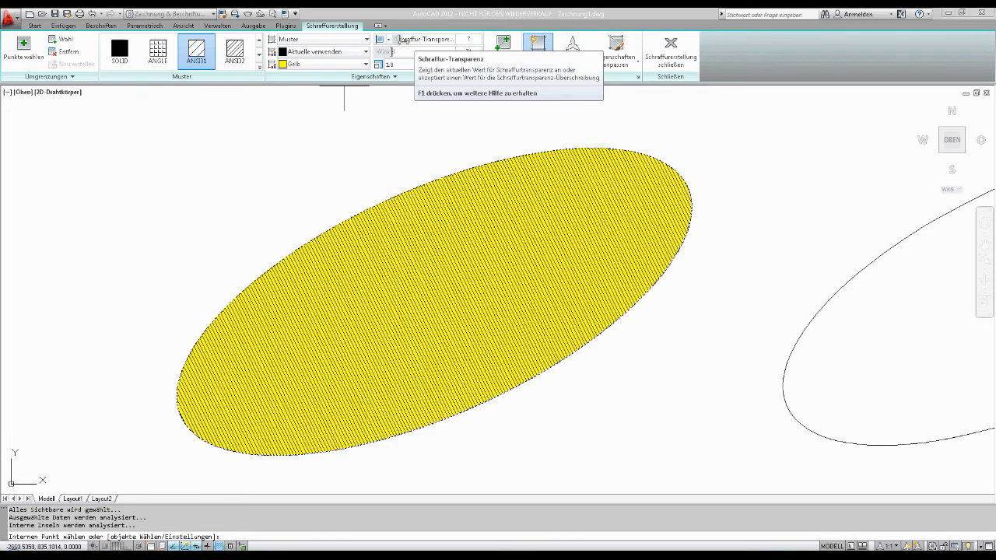
# Set the hatch transparency to 32 and the hatch angle to 187
pyautogui.moveTo(406, 39)
pyautogui.mouseDown()
pyautogui.moveTo(459, 39)
pyautogui.moveTo(439, 47)
pyautogui.mouseUp()
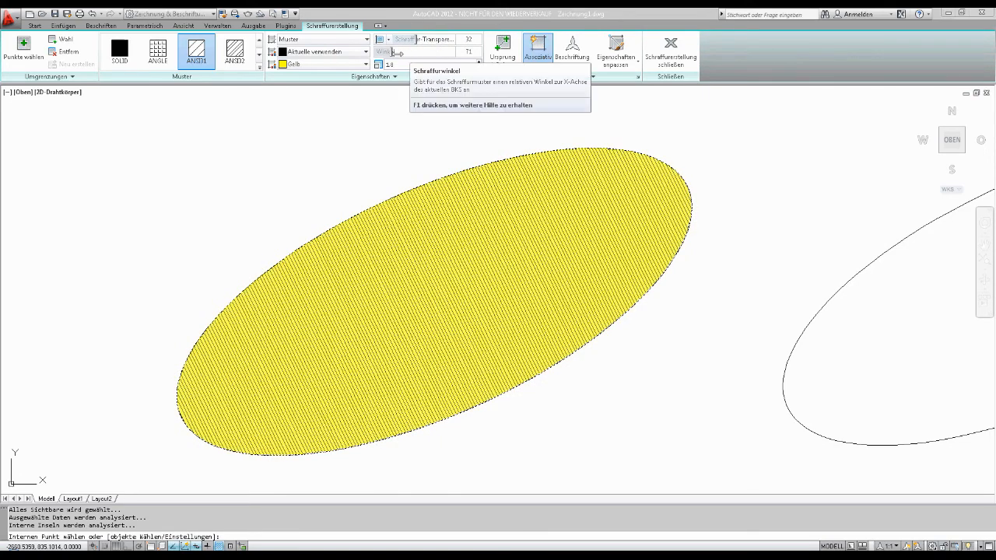
pyautogui.moveTo(391, 51); pyautogui.dragTo(423, 51)
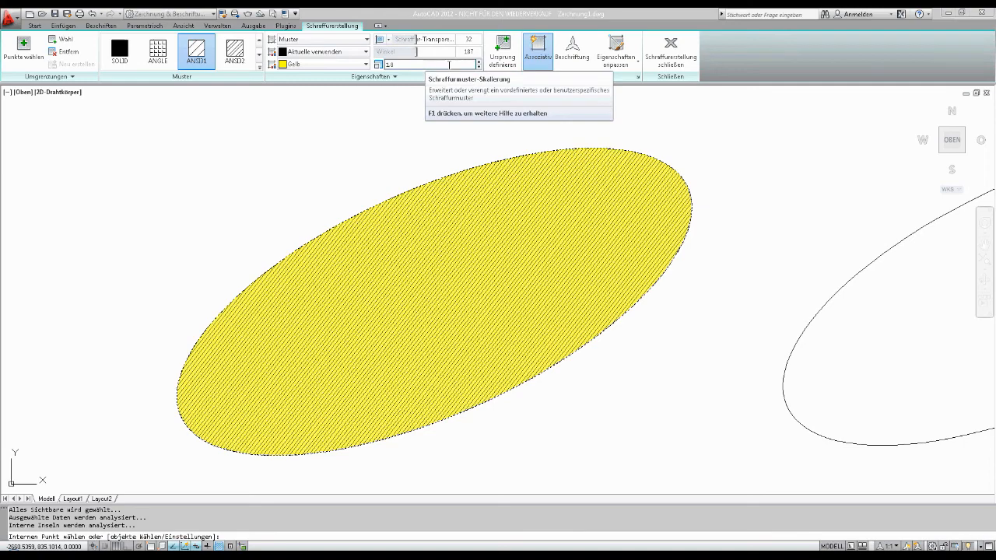
# Increase the hatch pattern scale to 3.9 to space the lines farther apart
pyautogui.click(479, 62)
pyautogui.write('.9')
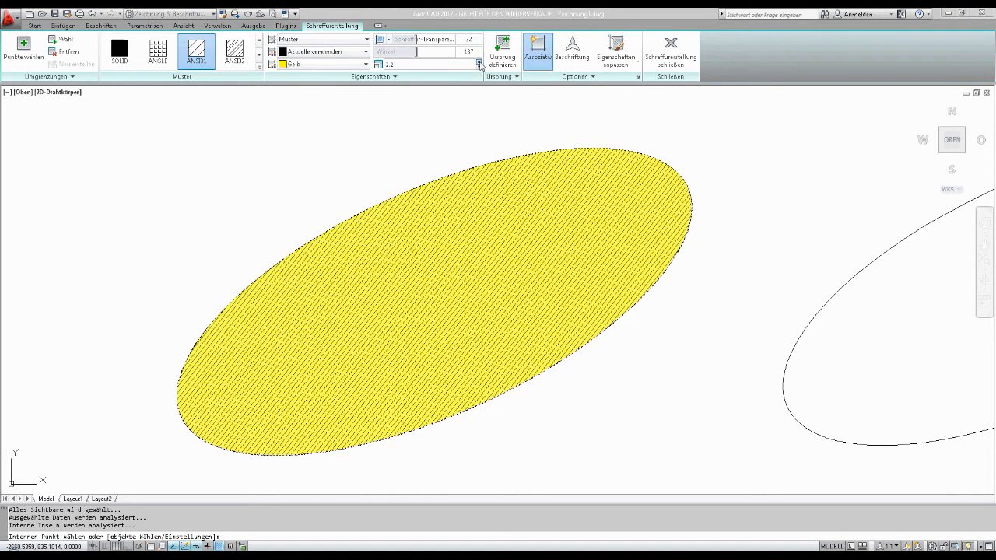
pyautogui.click(480, 62)
pyautogui.click(479, 62)
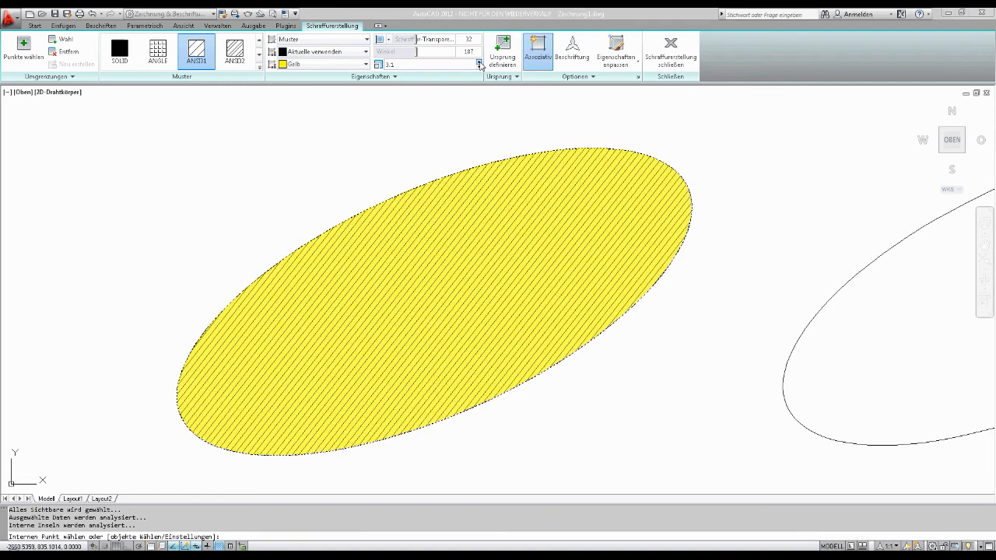
pyautogui.click(480, 62)
pyautogui.click(480, 62)
pyautogui.click(480, 62)
pyautogui.click(480, 62)
pyautogui.click(479, 63)
pyautogui.click(479, 62)
pyautogui.click(479, 63)
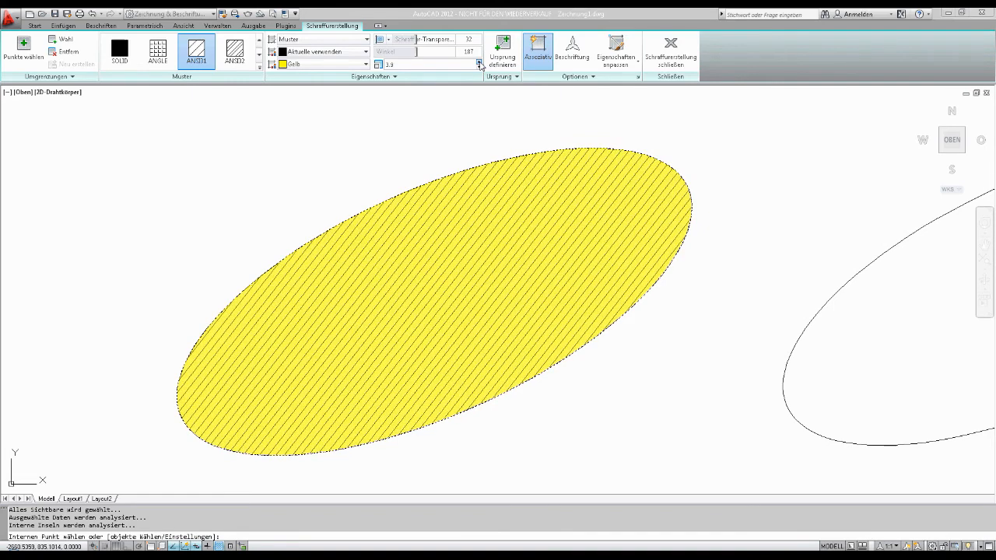
# Show the additional hatch properties and options, and finish creating the ellipse's hatch
pyautogui.click(403, 78)
pyautogui.click(587, 77)
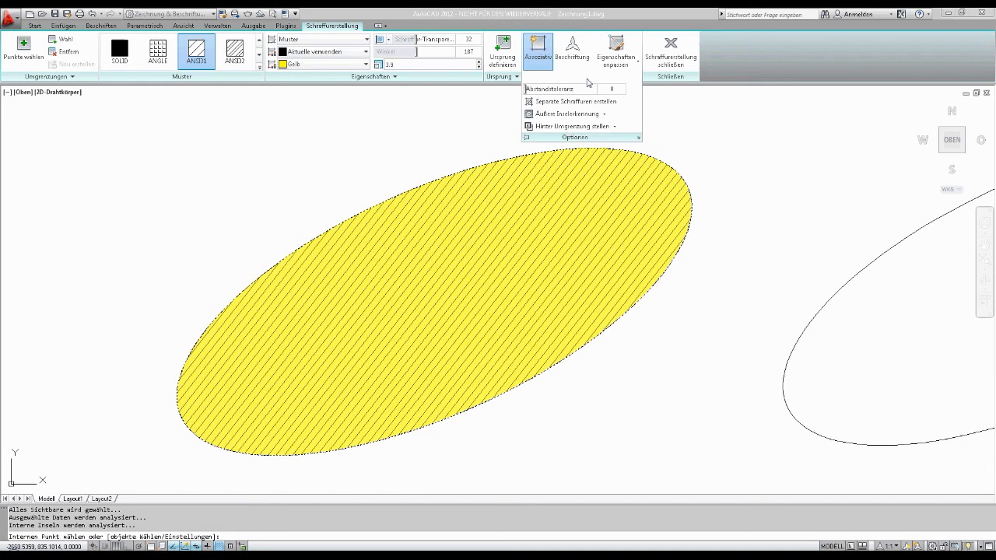
pyautogui.click(671, 46)
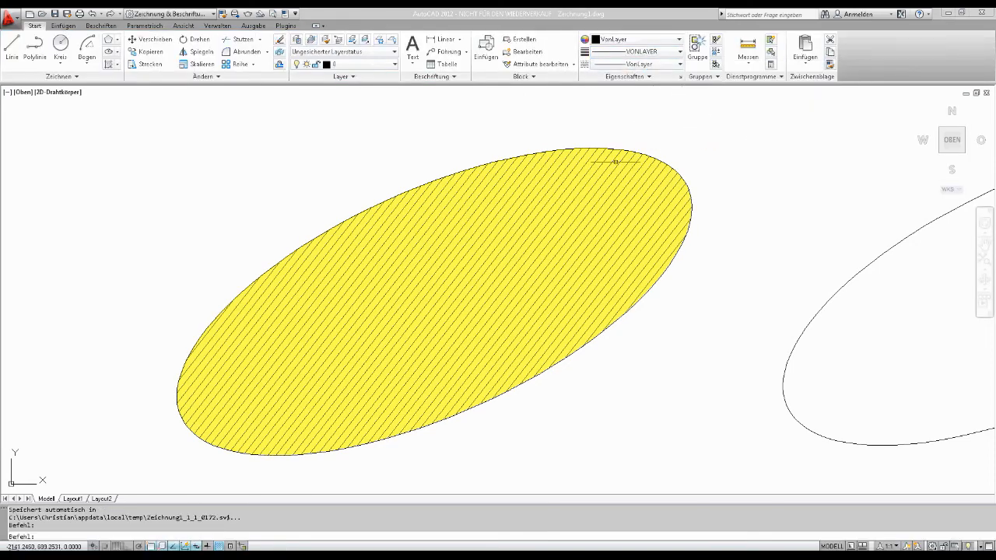
# Select the finished hatch in the ellipse to reopen its settings for editing
pyautogui.doubleClick(605, 166)
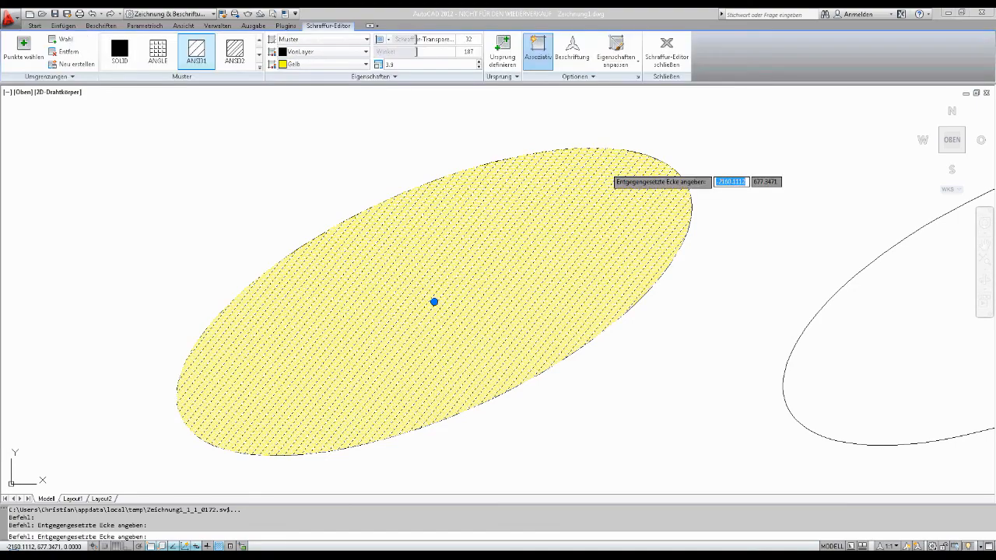
pyautogui.click(605, 165)
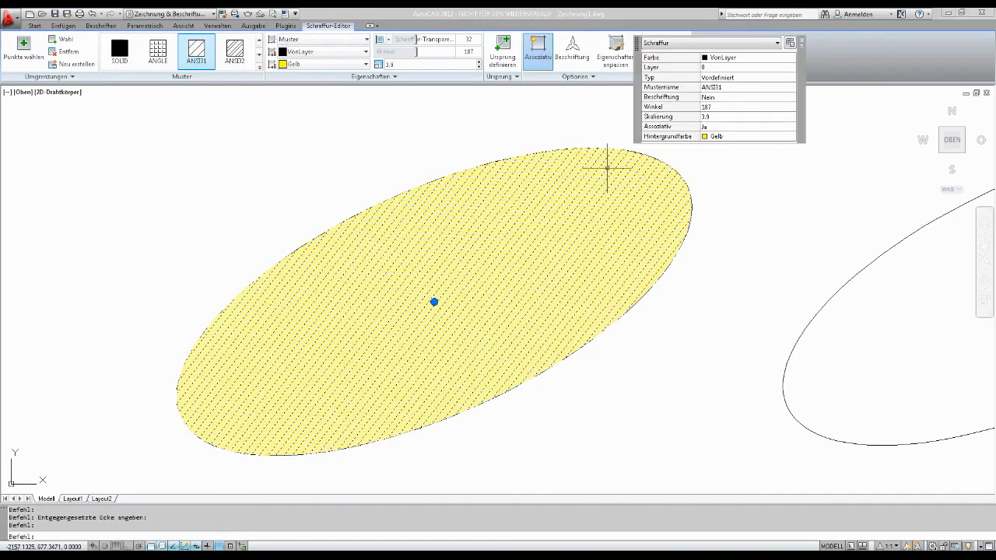